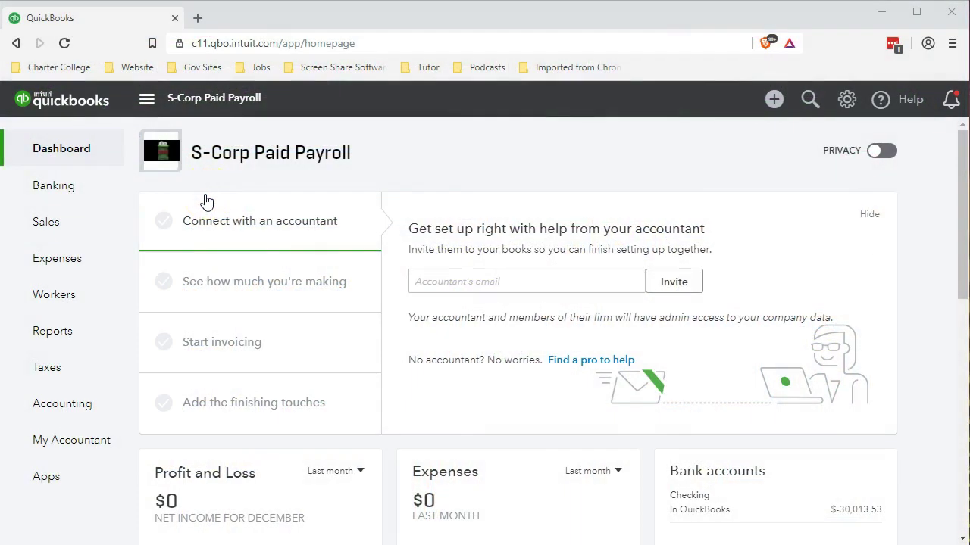
Open the employees list under Workers and start a payroll run
click(66, 304)
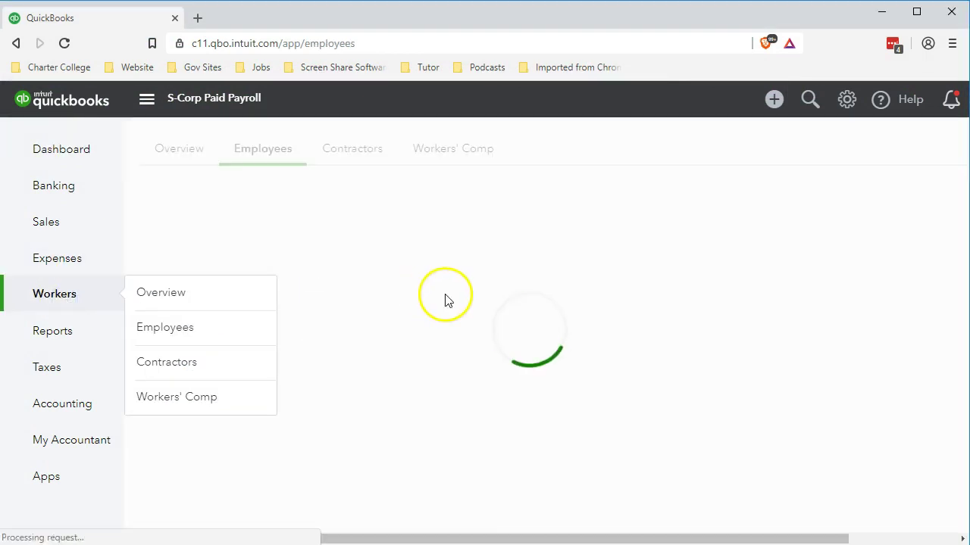
scroll(485, 328, down, 3)
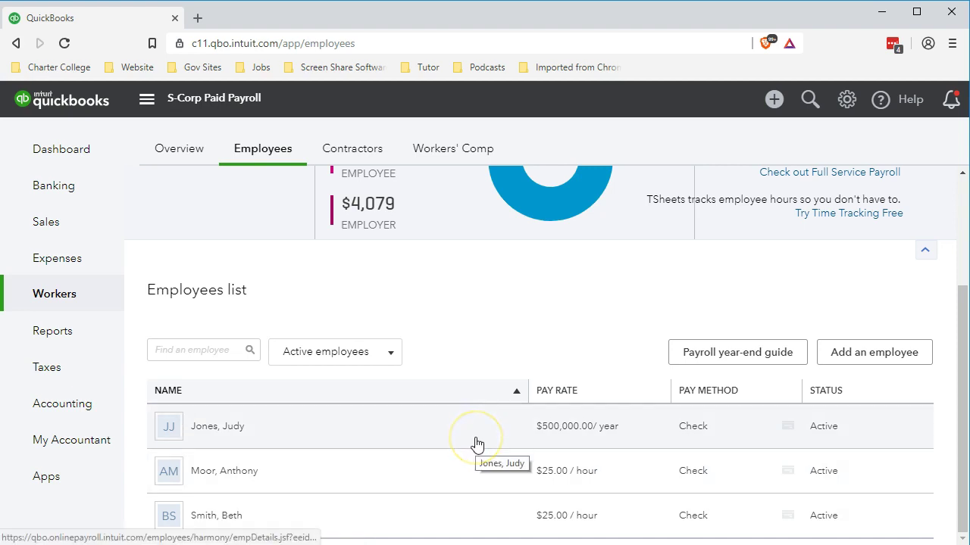
scroll(476, 444, up, 3)
click(791, 205)
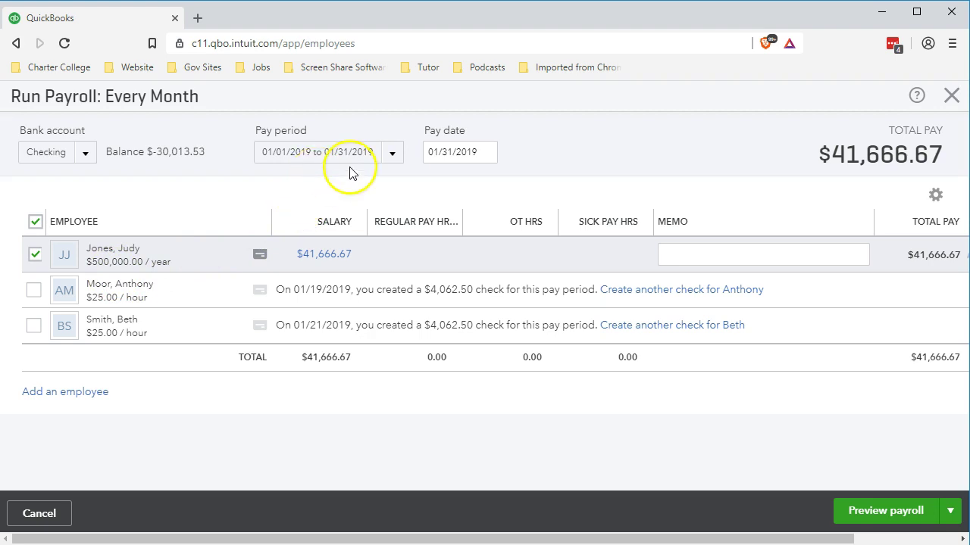
Check the available pay periods, then open the paycheck details for the employee paid $500,000 per year
click(392, 154)
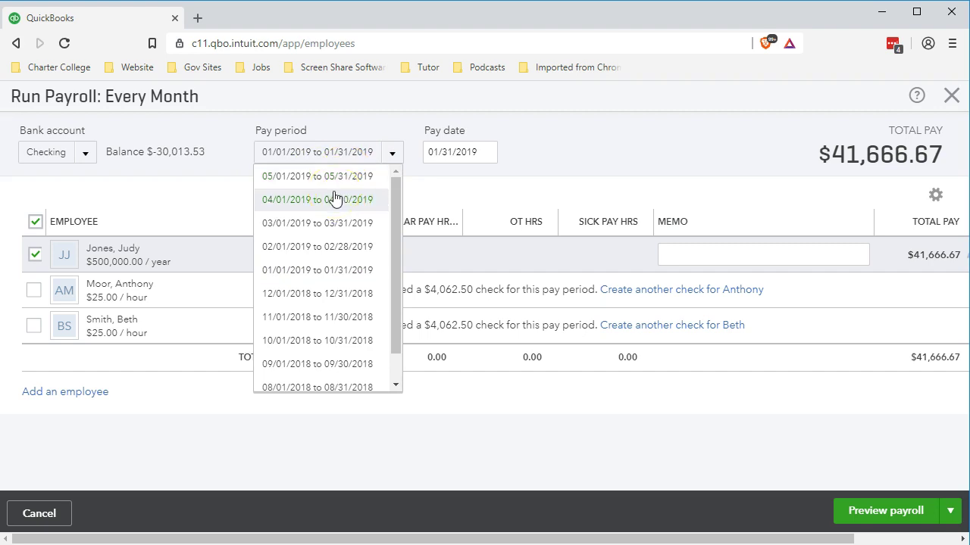
click(199, 209)
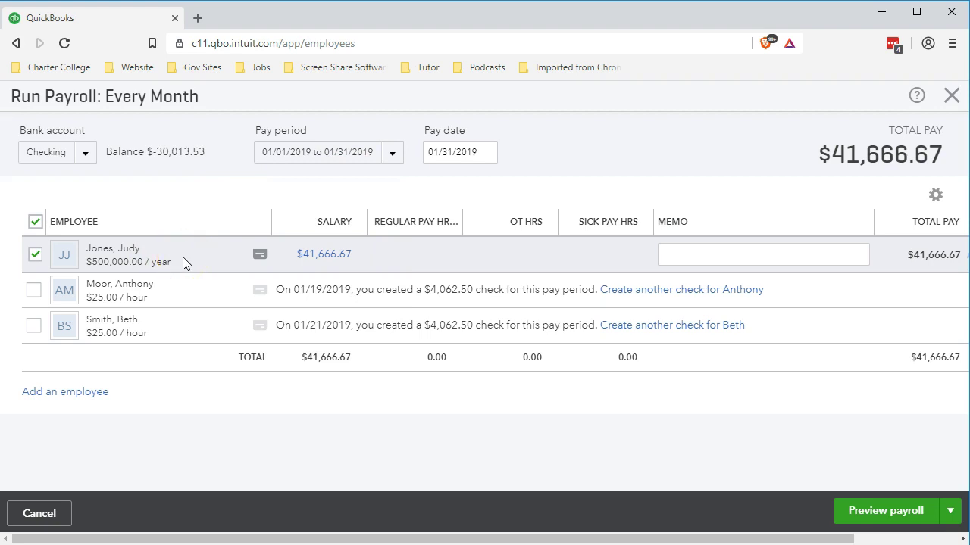
click(488, 538)
drag(488, 538, 628, 534)
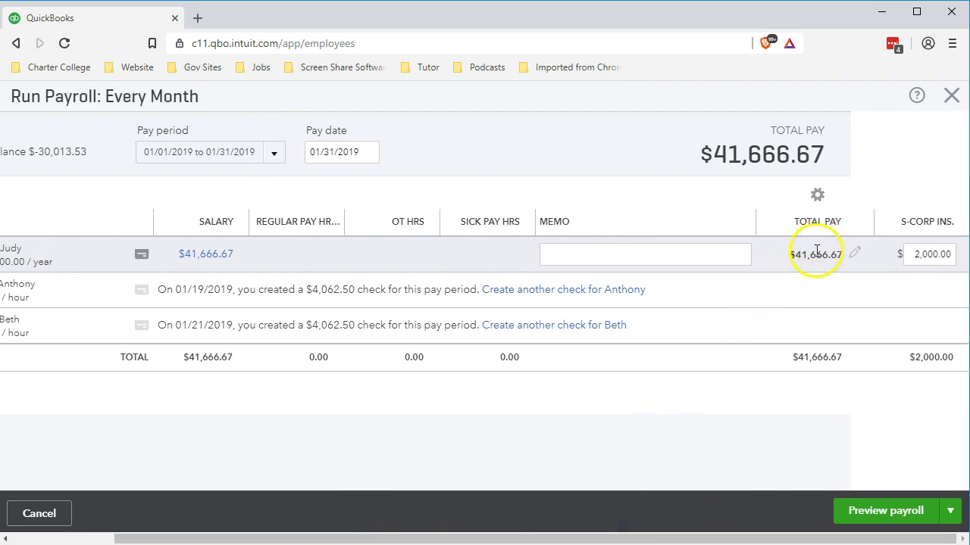
click(914, 244)
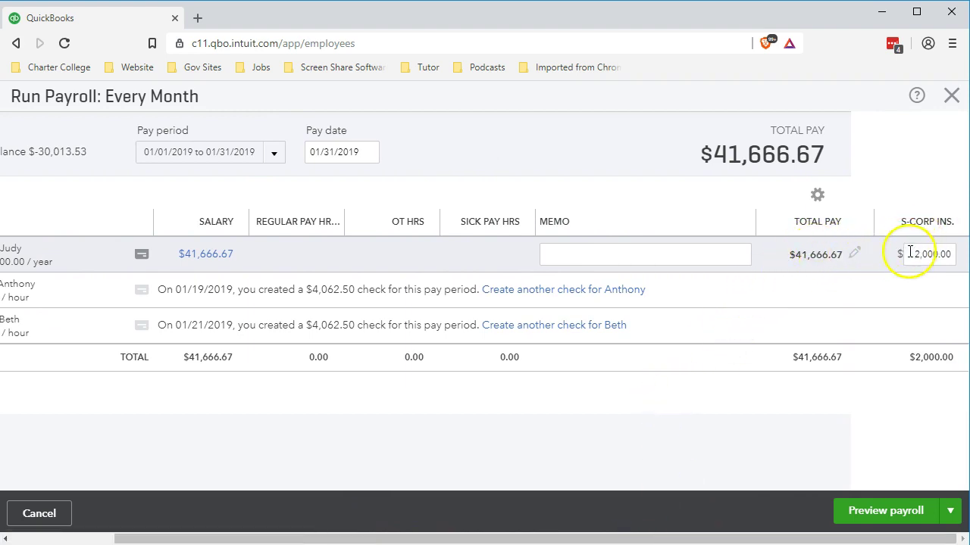
click(856, 256)
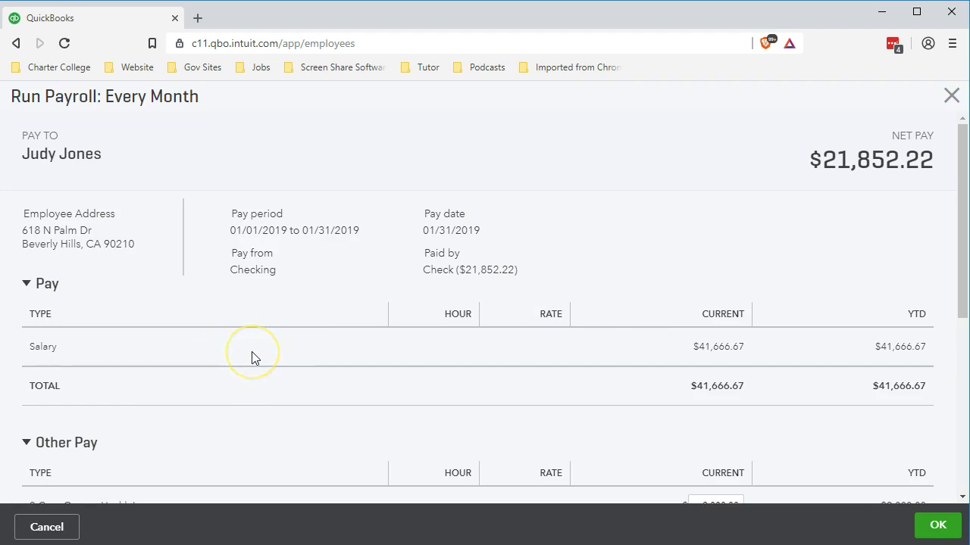
Calculate the monthly salary in Calculator by dividing 500,000 by 12, and close it
key(XF86Calculator)
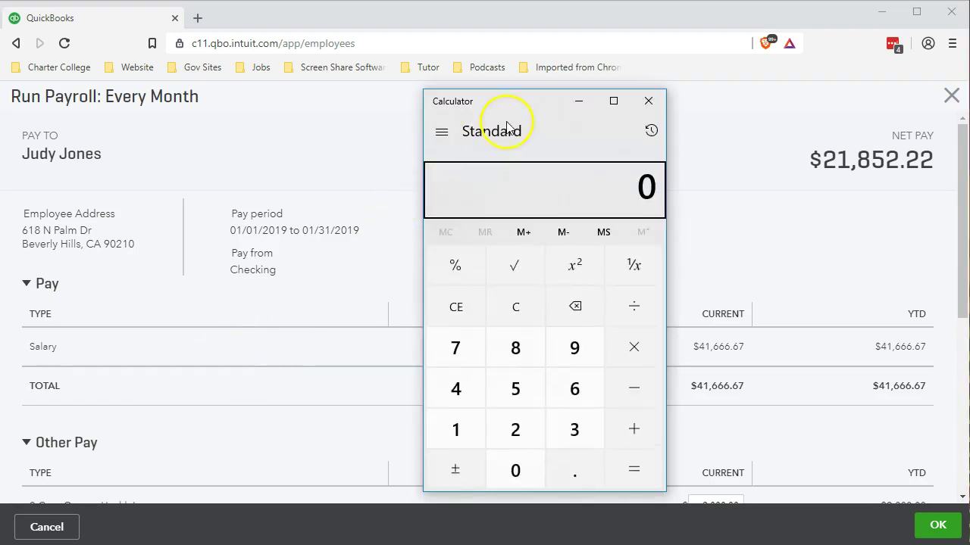
drag(504, 113, 392, 105)
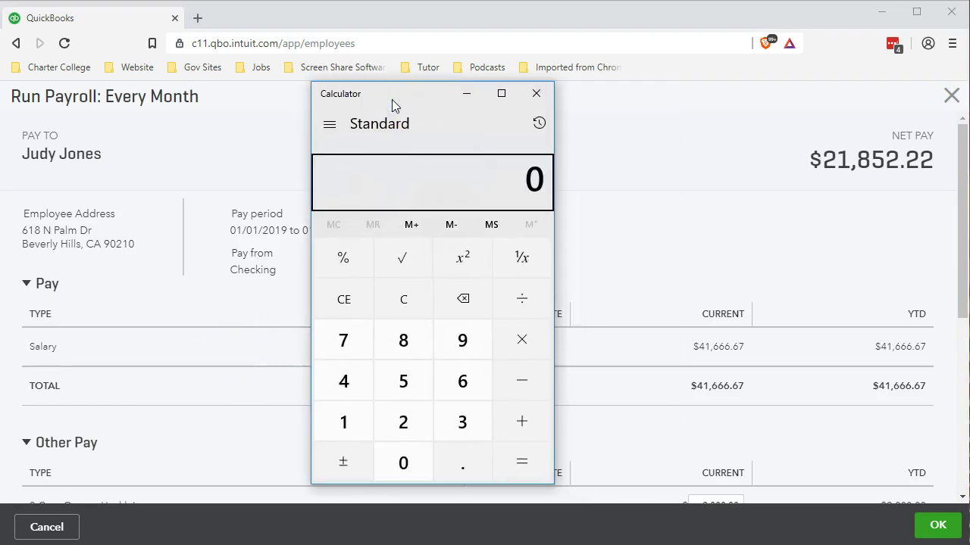
text(5000000)
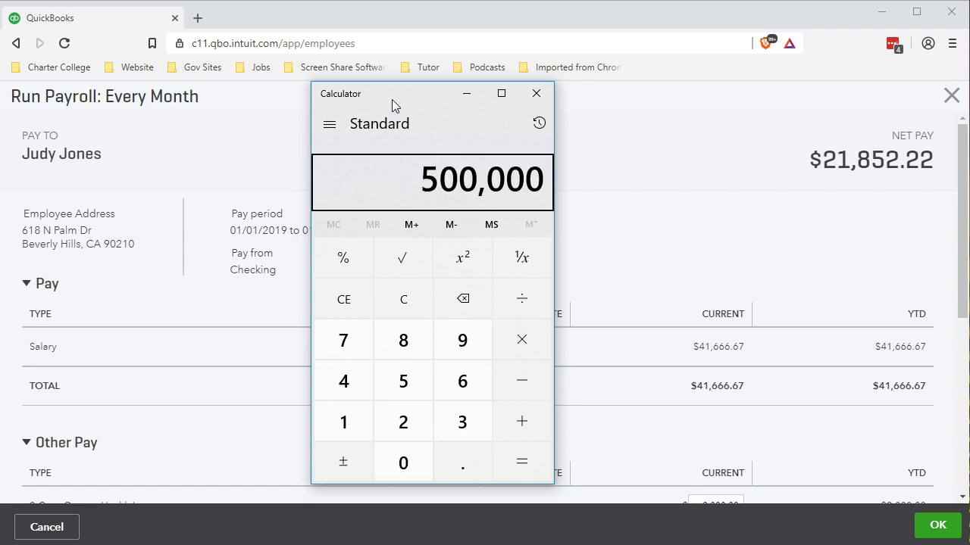
text(/12)
key(Return)
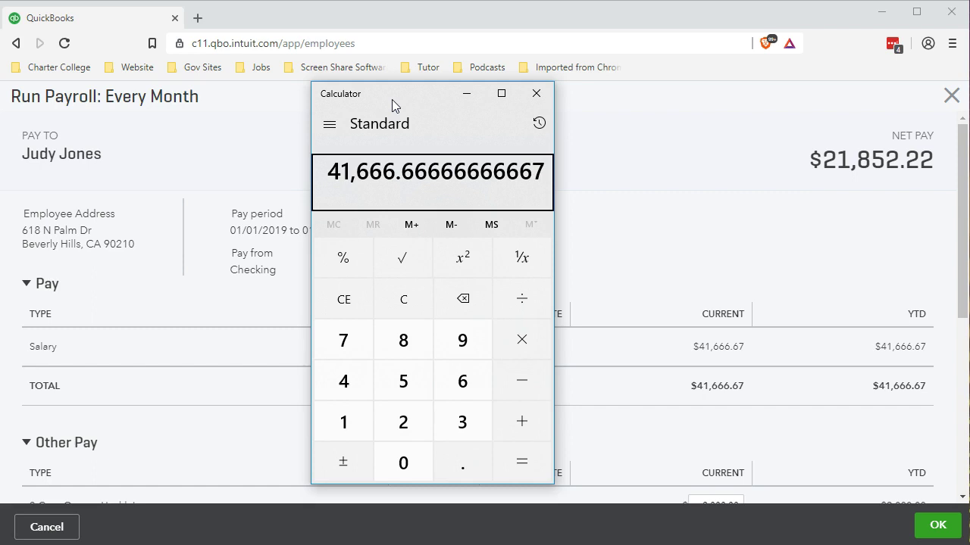
click(543, 99)
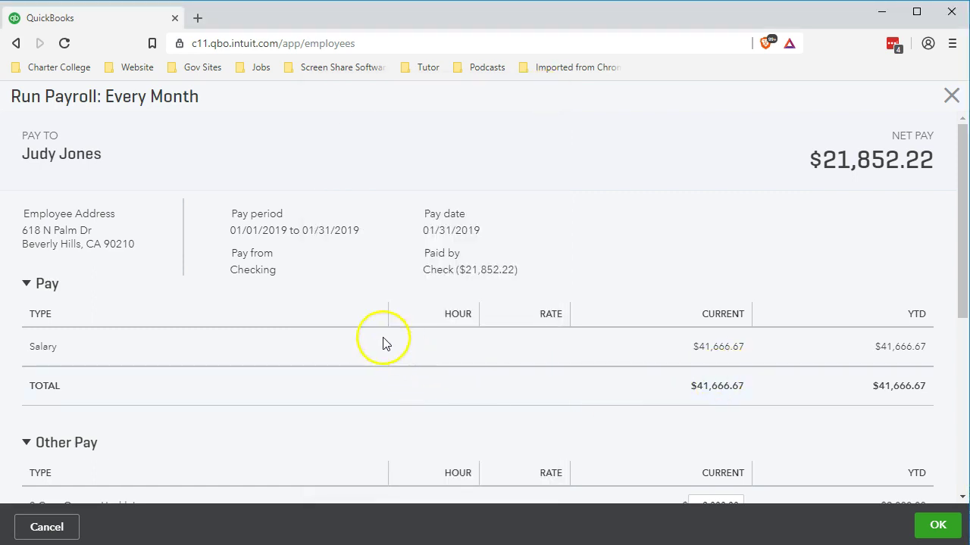
Expand the paycheck's Employee taxes section and examine the federal, Social Security, Medicare and California withholdings
scroll(359, 327, down, 5)
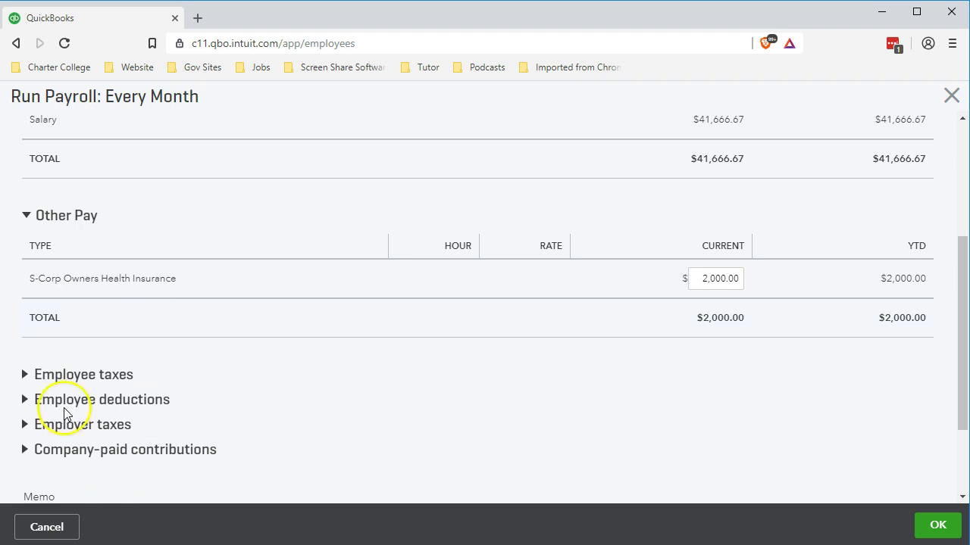
click(25, 379)
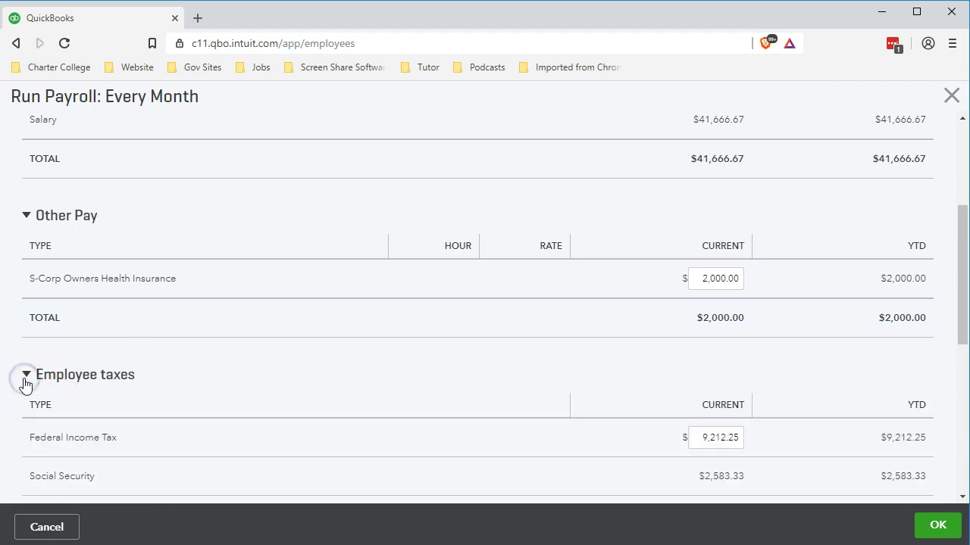
scroll(24, 384, down, 2)
click(53, 297)
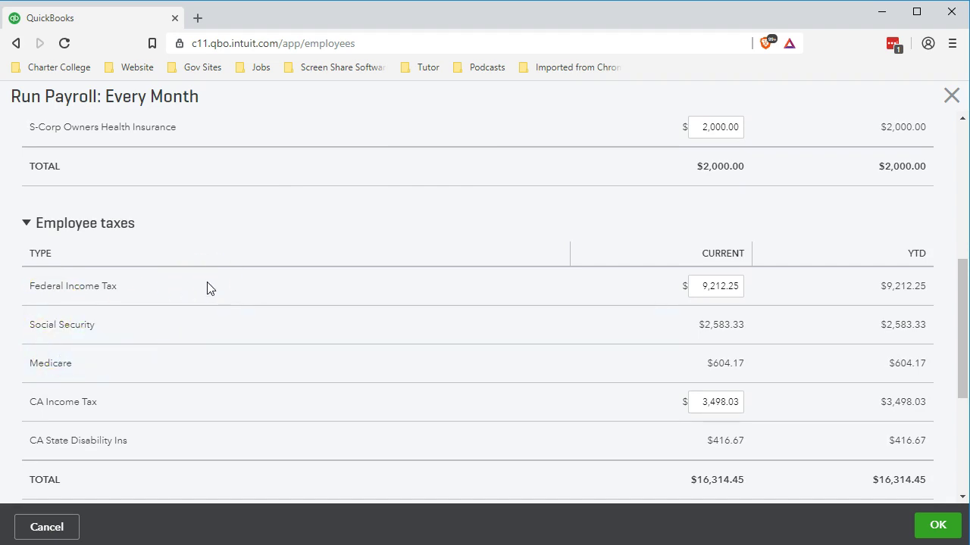
scroll(209, 288, down, 1)
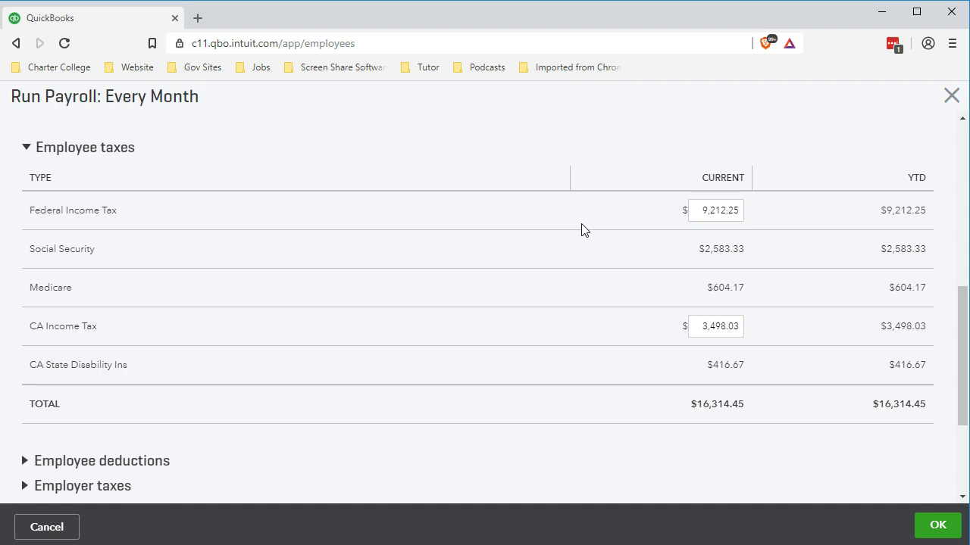
click(579, 244)
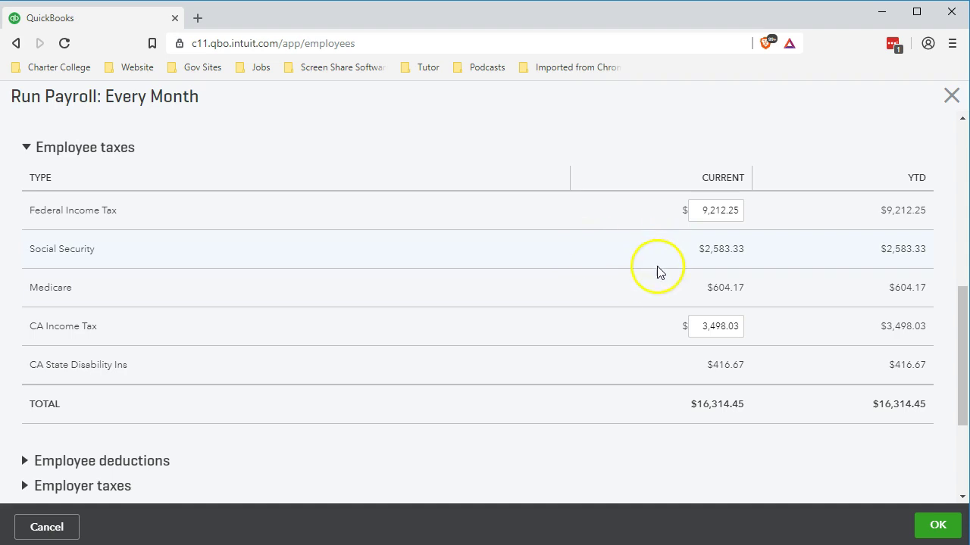
Multiply 41,666.67 by .062 in Calculator and compare the result with the paycheck's employee Social Security tax
scroll(652, 281, up, 4)
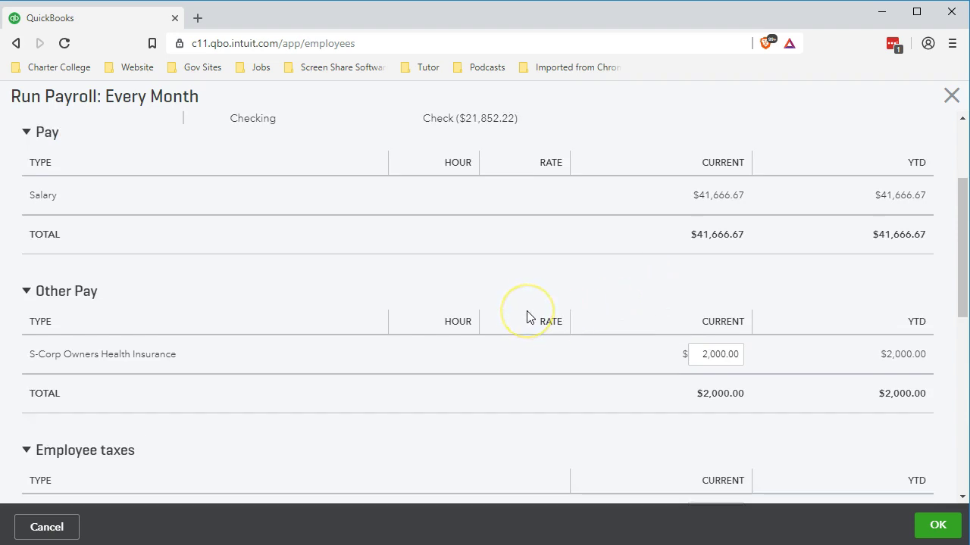
key(XF86Calculator)
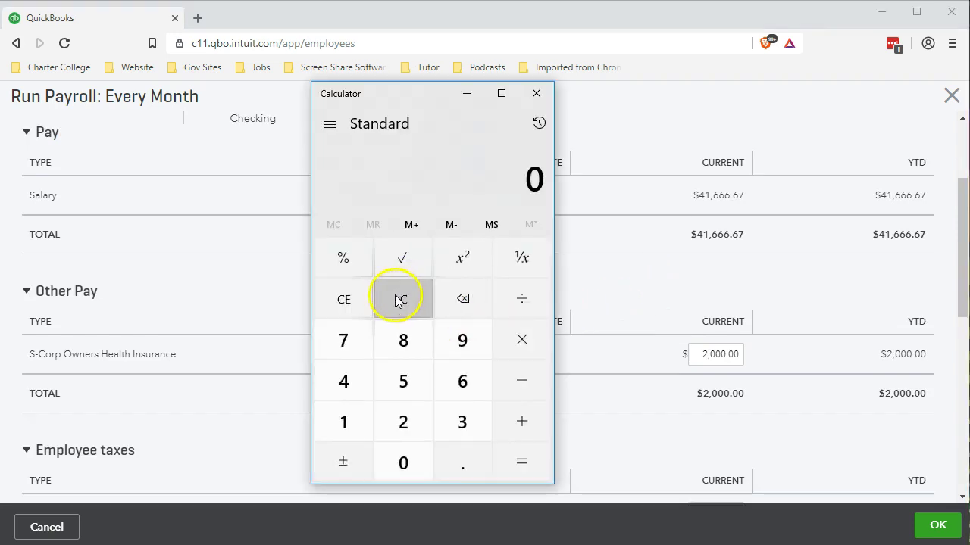
click(400, 300)
text(41666.67)
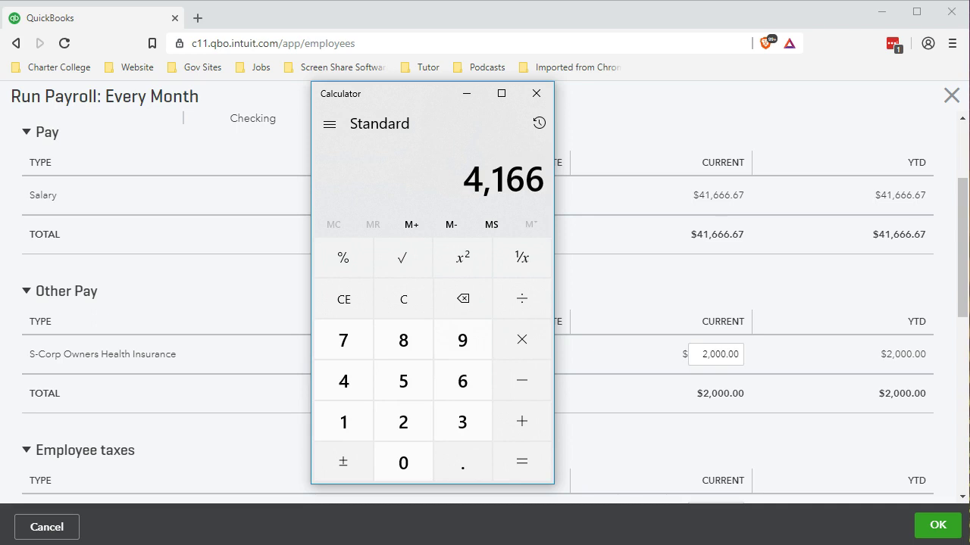
text(*.062)
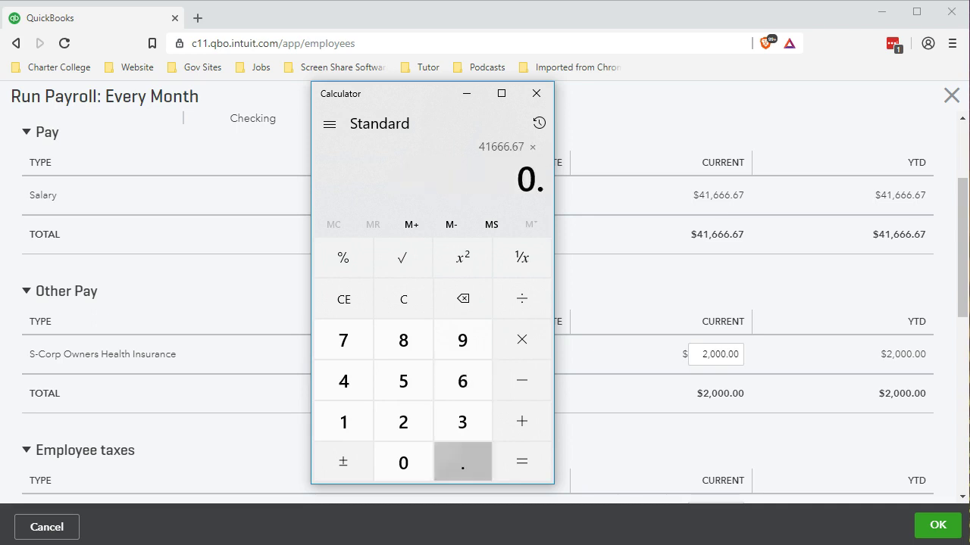
key(Return)
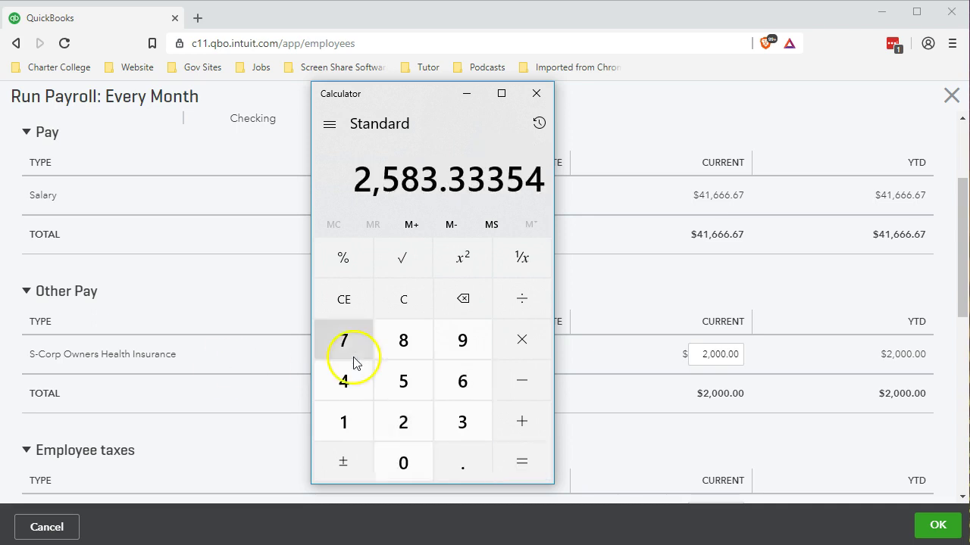
scroll(238, 364, down, 2)
scroll(238, 364, down, 1)
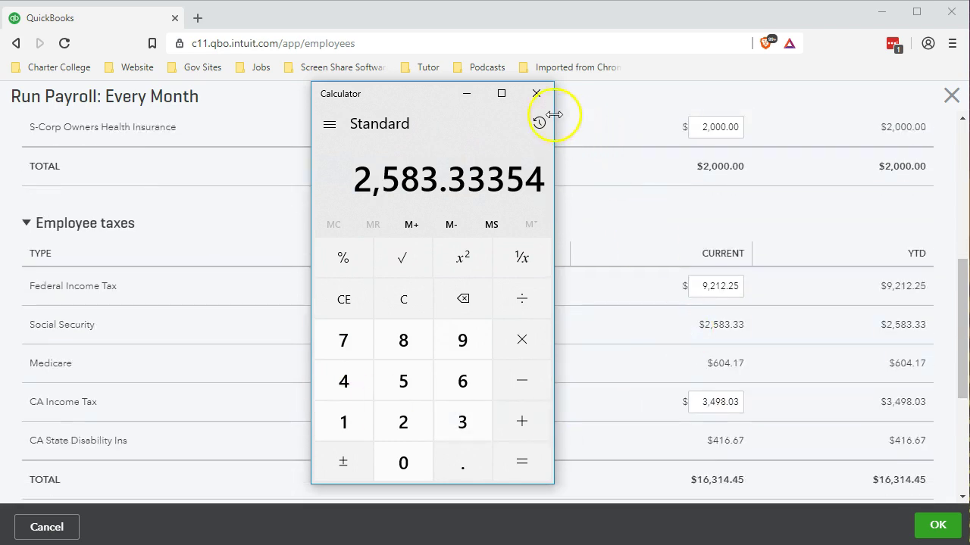
click(535, 94)
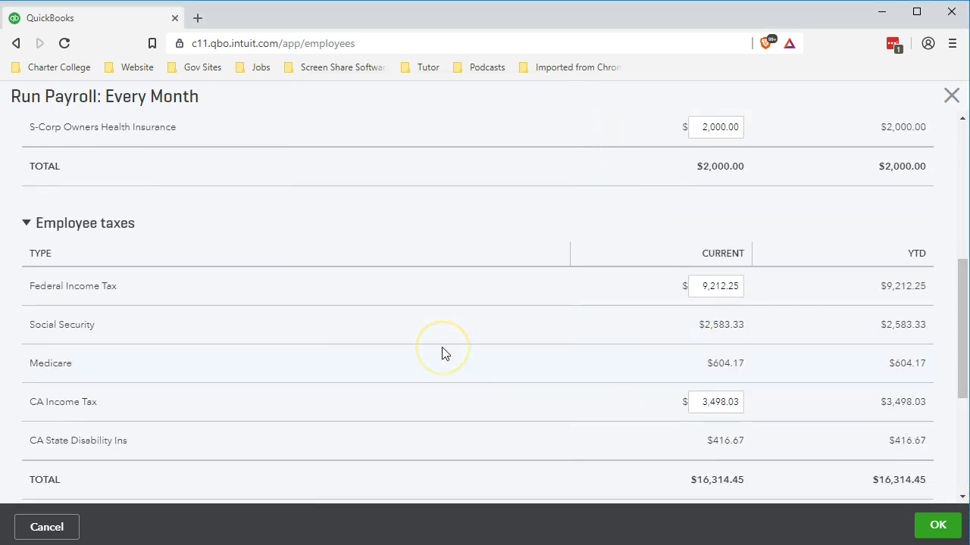
Compare the salary and S-Corp Owners Health Insurance amounts with the employee Medicare and California taxes
scroll(443, 352, up, 3)
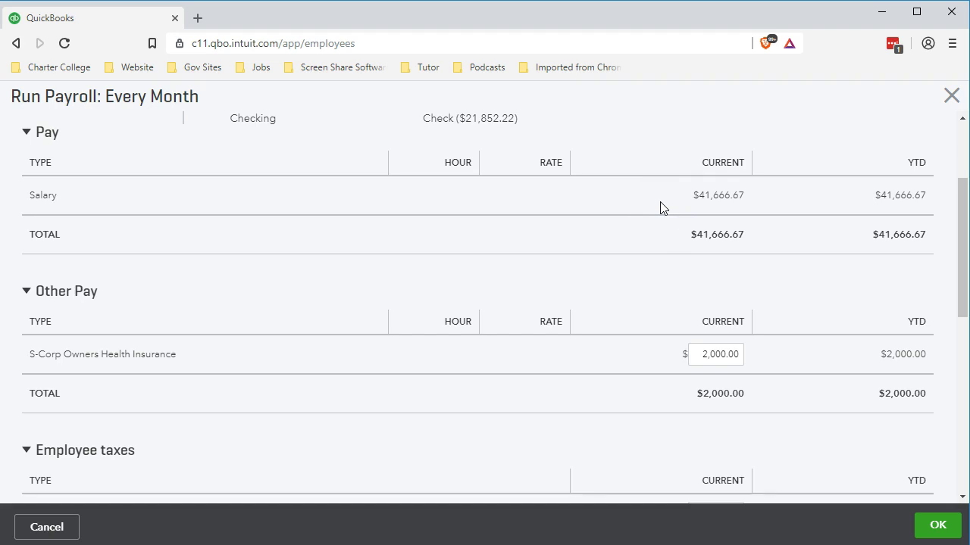
scroll(550, 314, down, 2)
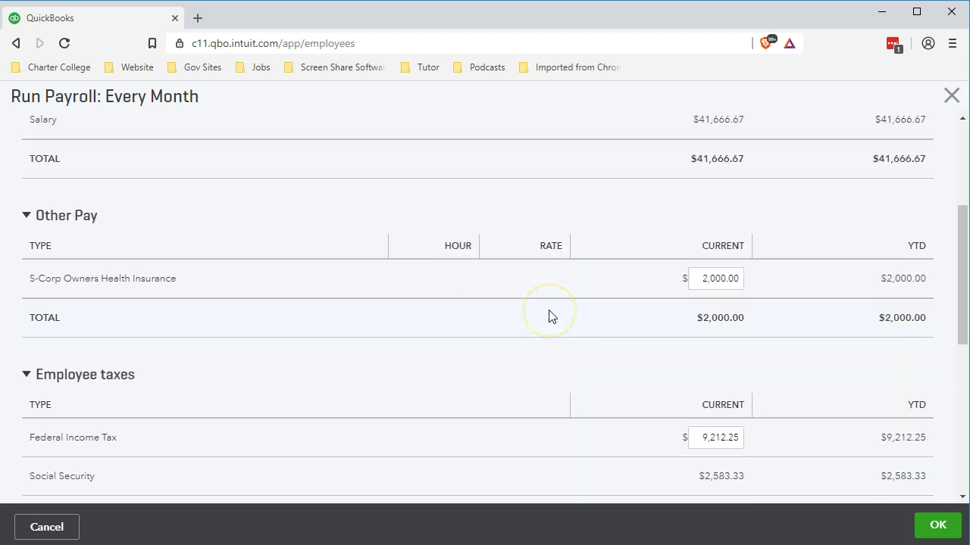
scroll(550, 316, down, 1)
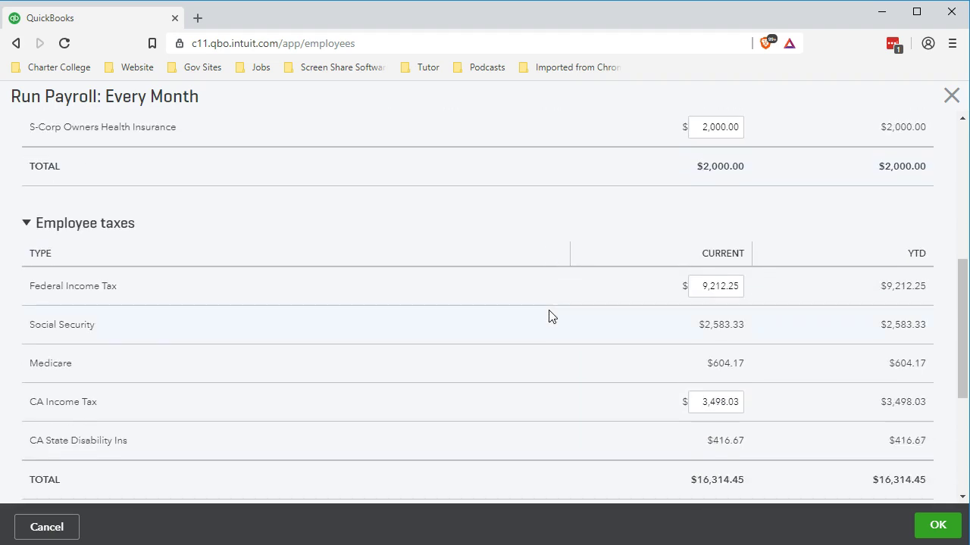
scroll(550, 316, down, 1)
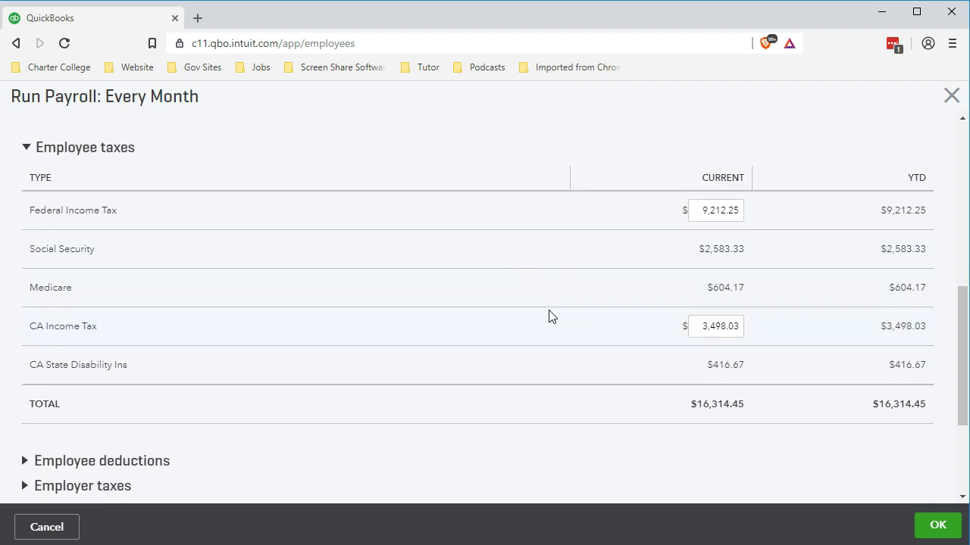
click(550, 297)
scroll(551, 299, down, 1)
scroll(551, 291, down, 1)
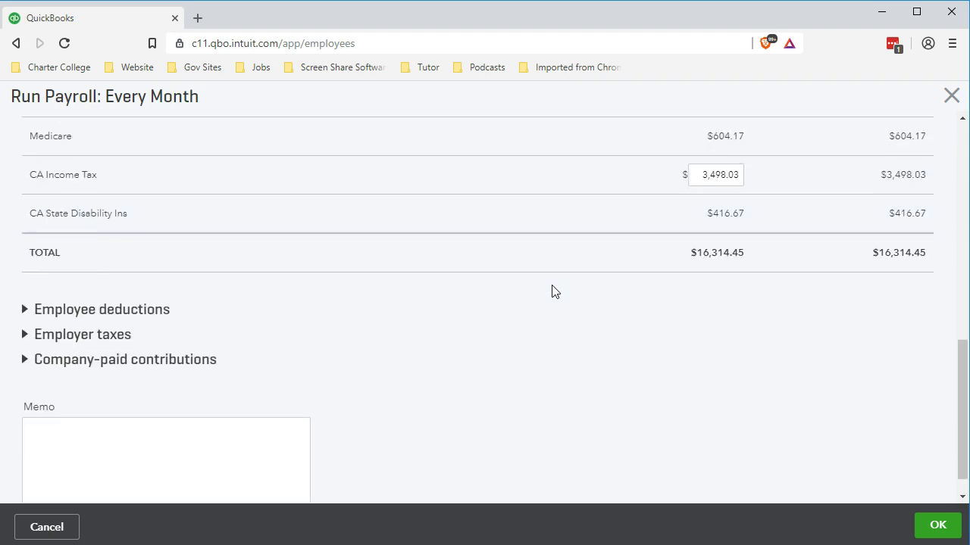
Expand the Employee deductions section and examine the Bank 401(k) deduction
click(20, 311)
click(25, 312)
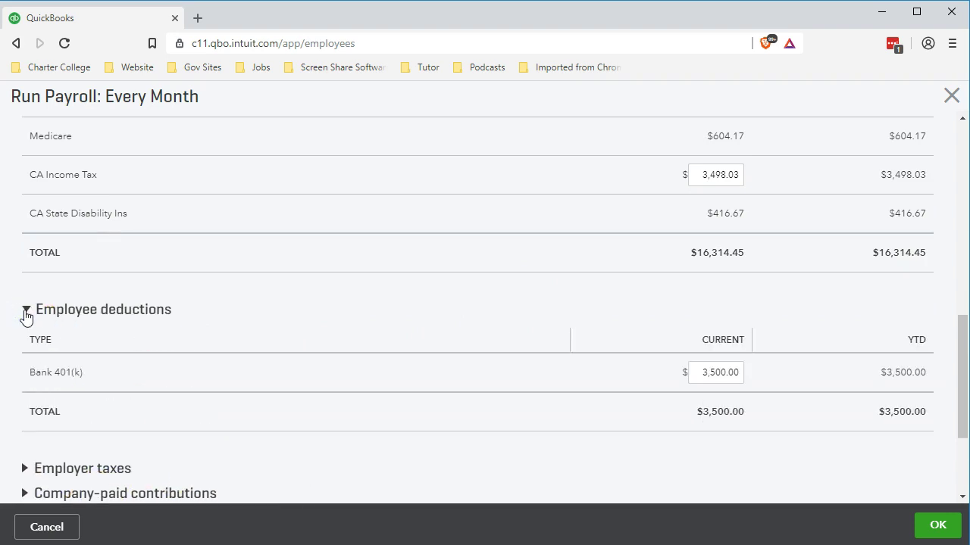
scroll(25, 317, down, 1)
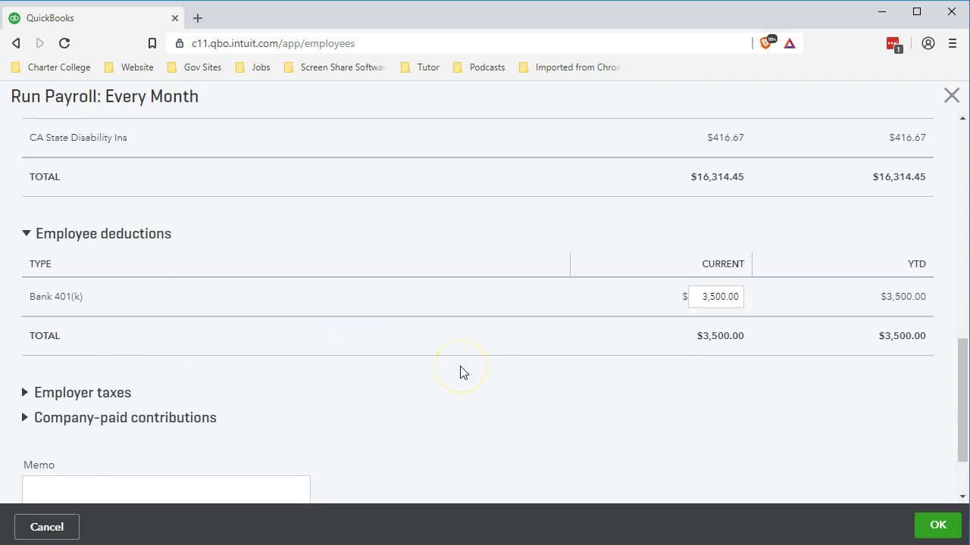
click(496, 366)
Expand the Employer taxes section and examine the FUTA, Social Security, Medicare, CA ETT and CA SUI amounts
click(23, 395)
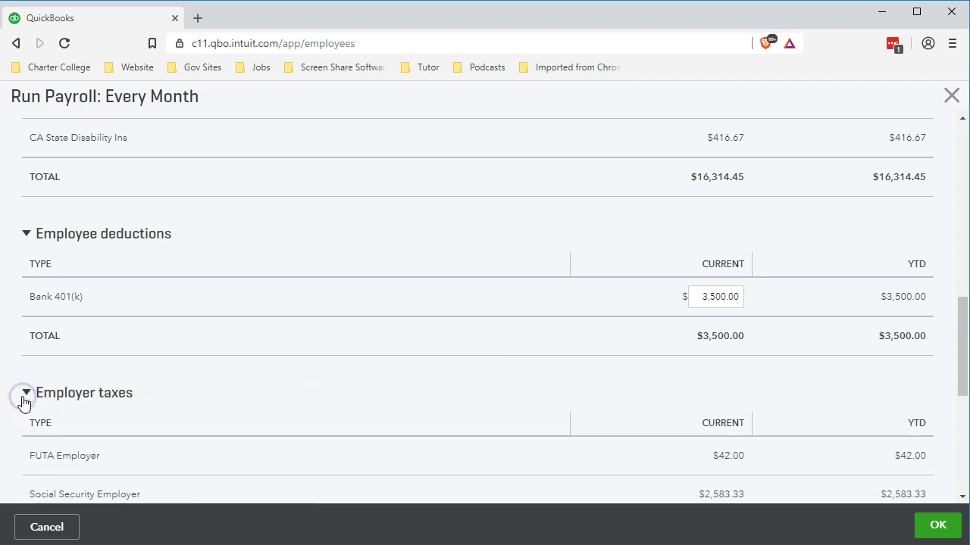
scroll(23, 402, down, 3)
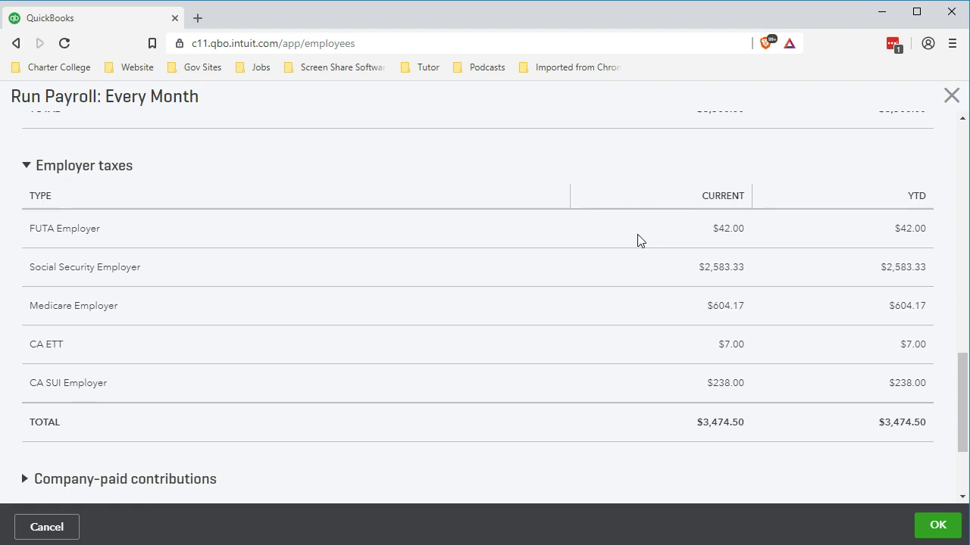
click(669, 253)
click(630, 265)
scroll(569, 401, down, 2)
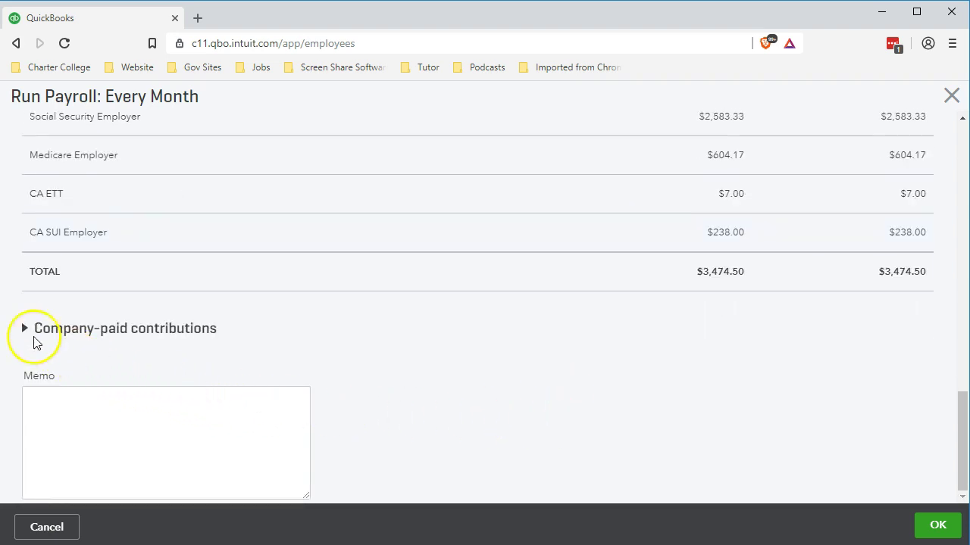
Expand the Company-paid contributions section, examine the Bank 401(k) contribution and accept the paycheck details
click(25, 330)
scroll(253, 334, down, 1)
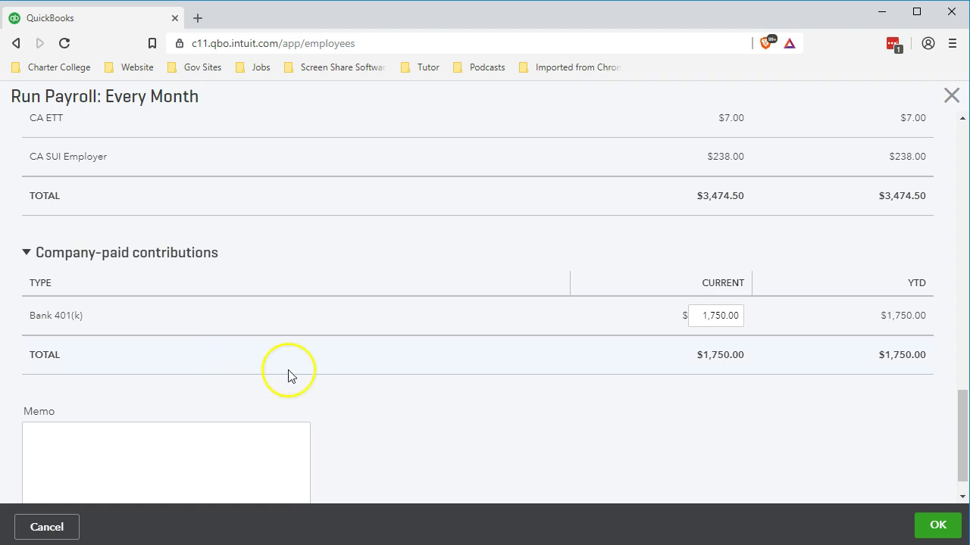
scroll(416, 403, down, 1)
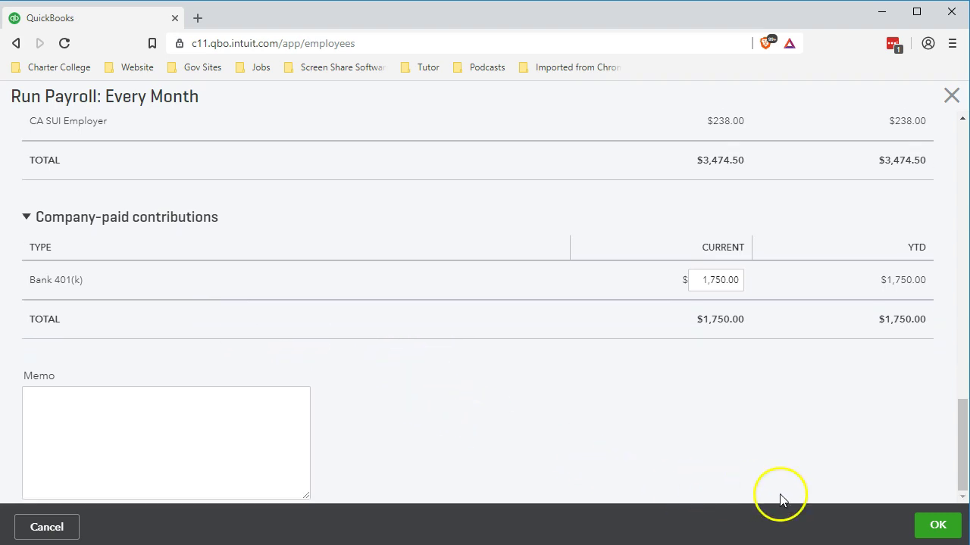
click(932, 528)
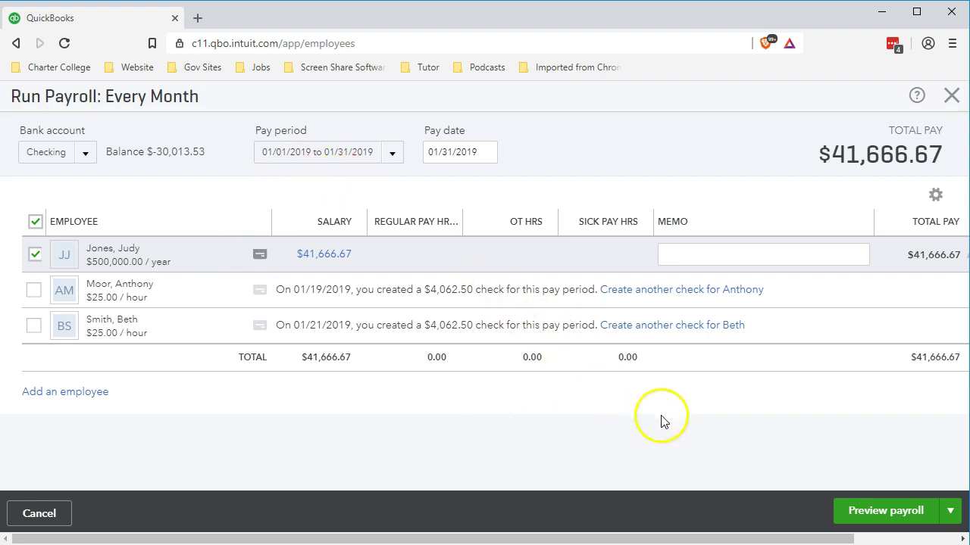
Preview the payroll for 01/01/2019 to 01/31/2019, review its cost and net pay breakdown, and submit it
click(846, 528)
scroll(649, 339, down, 1)
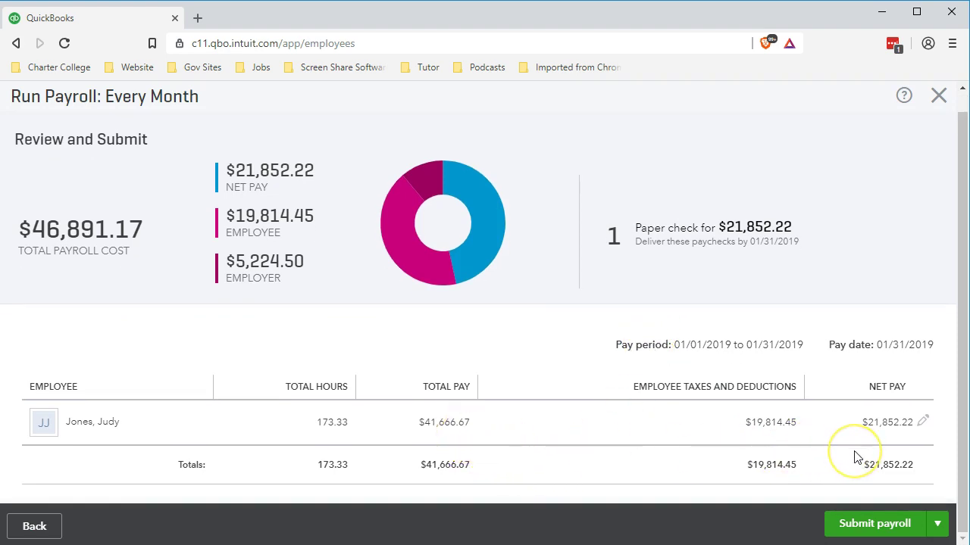
click(845, 533)
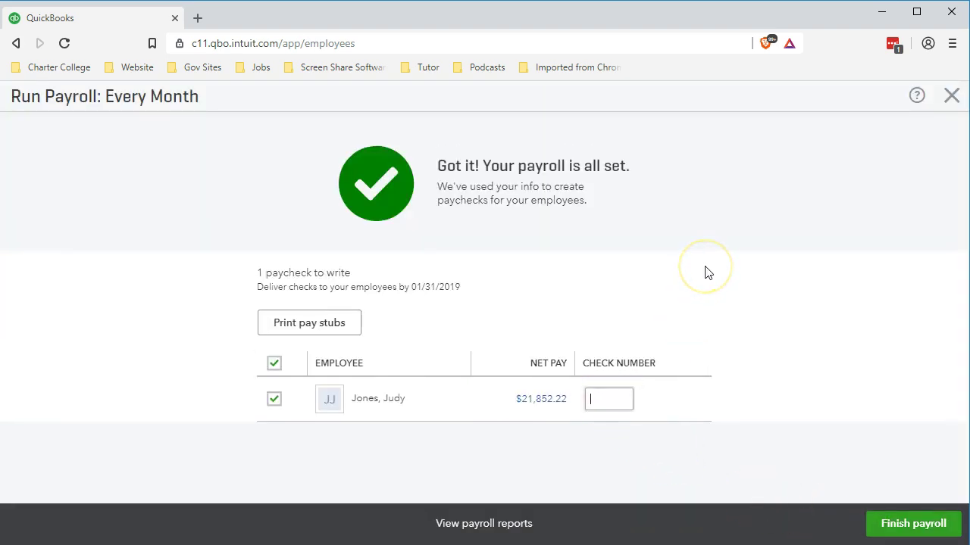
Assign check number 1009 to the submitted paycheck and open its printable pay stub
text(009)
click(705, 273)
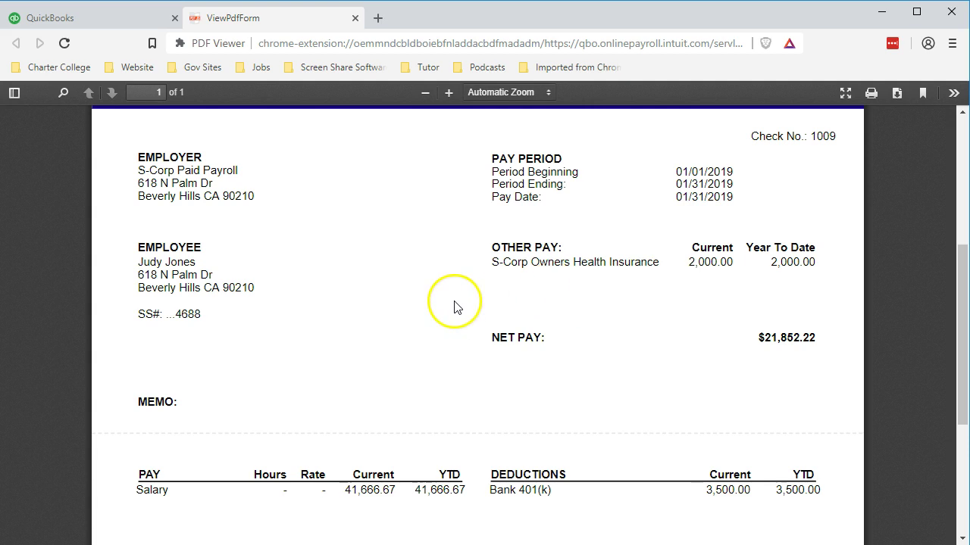
Examine the pay stub's S-Corp Owners Health Insurance, salary, taxes, 401(k) deduction and net pay, and close the stub and payroll run
scroll(433, 310, down, 3)
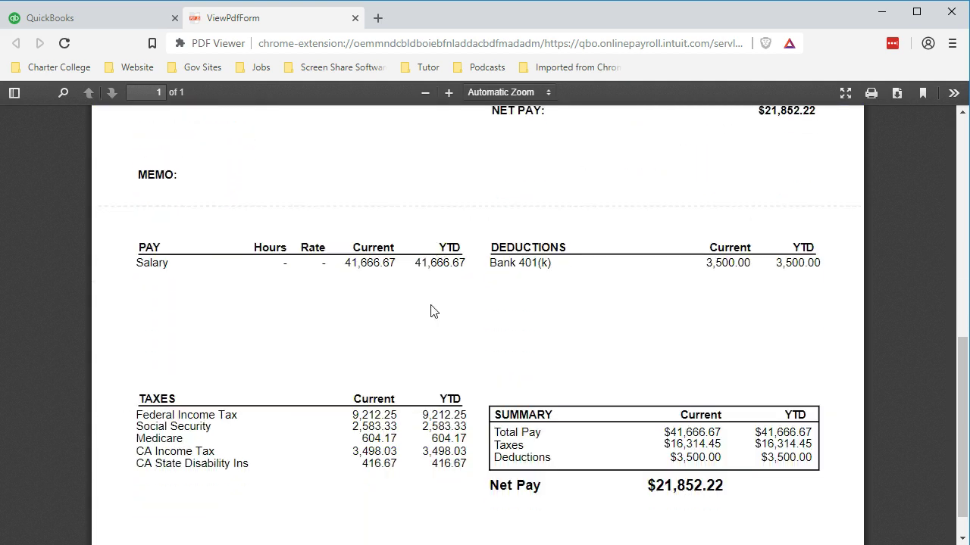
scroll(433, 310, down, 1)
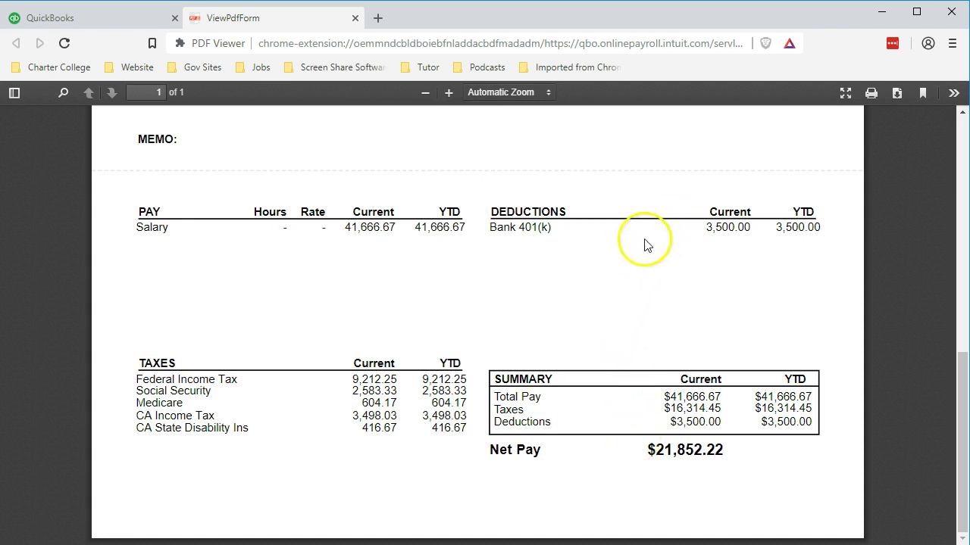
scroll(651, 475, up, 4)
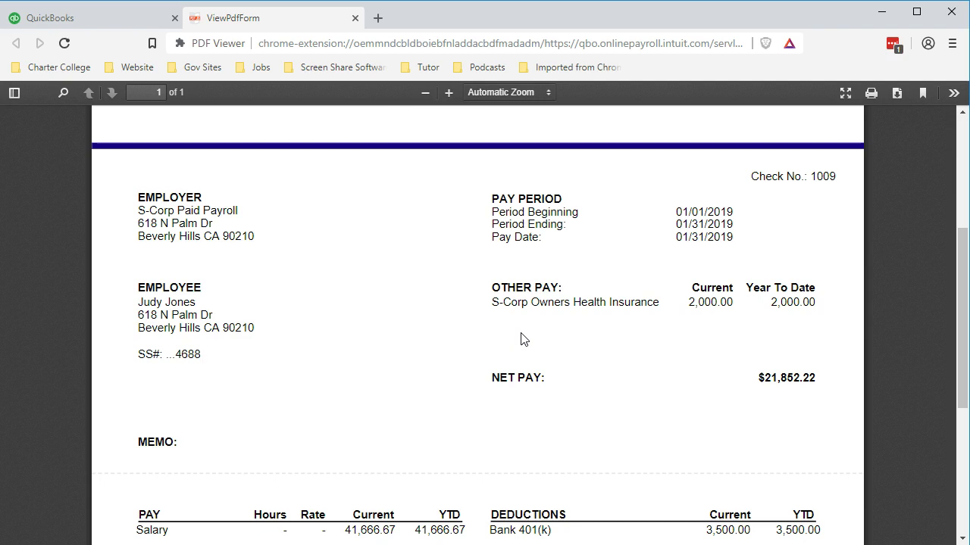
scroll(521, 339, down, 3)
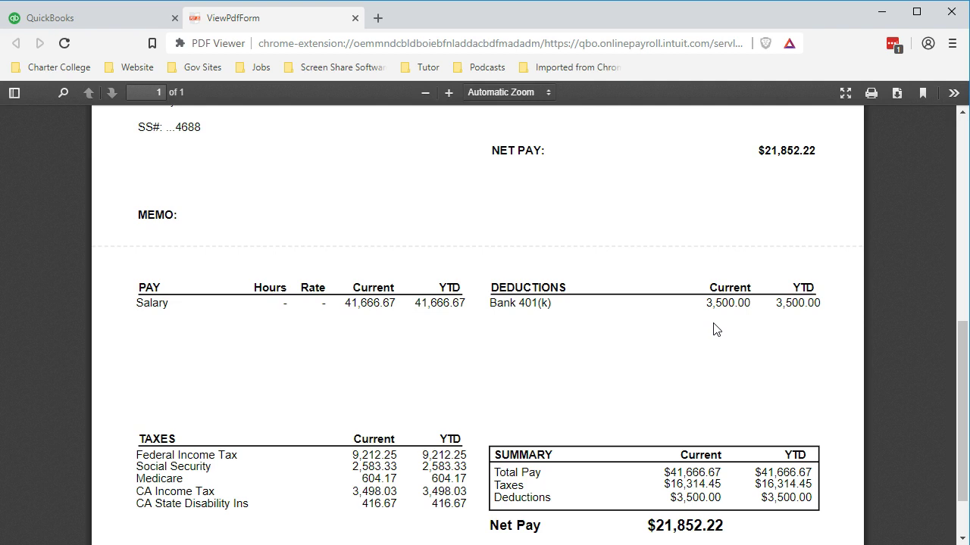
scroll(716, 329, down, 1)
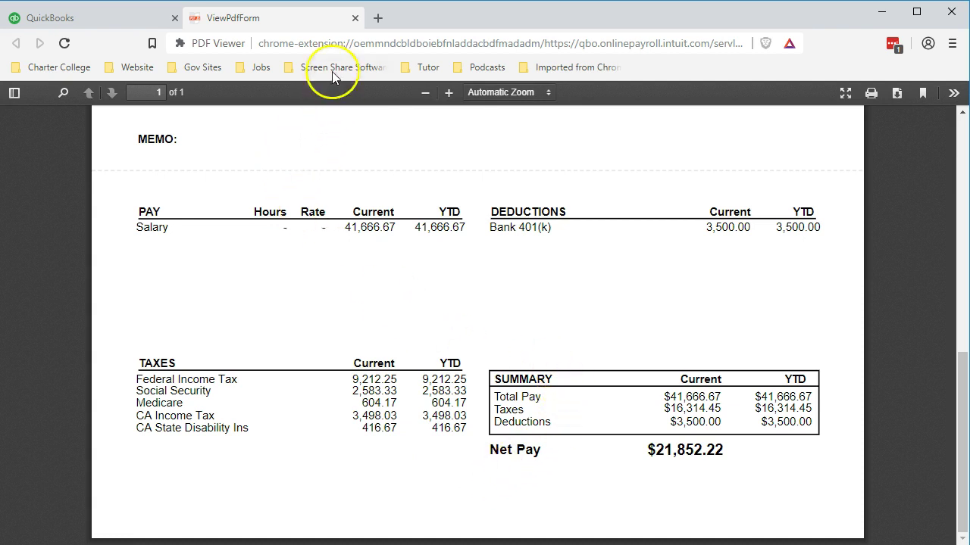
click(356, 17)
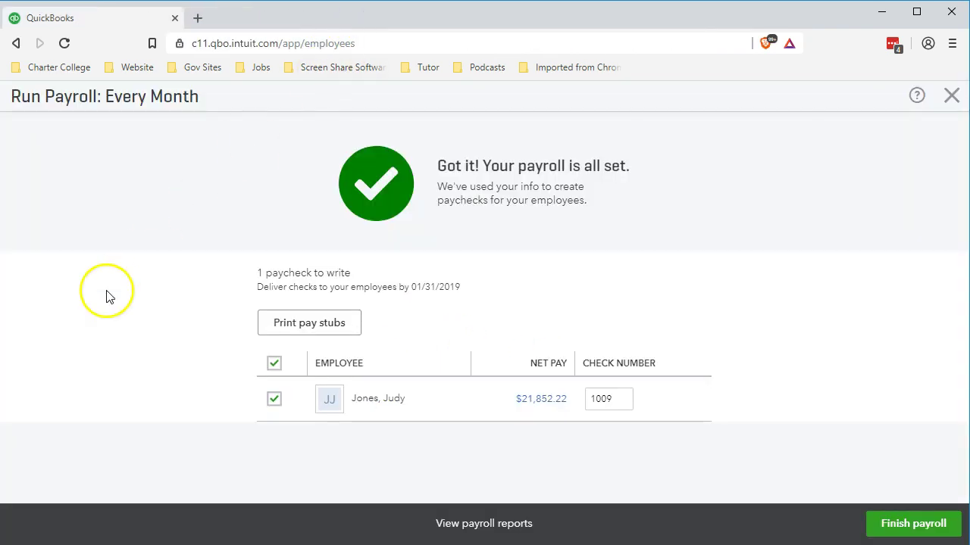
click(950, 96)
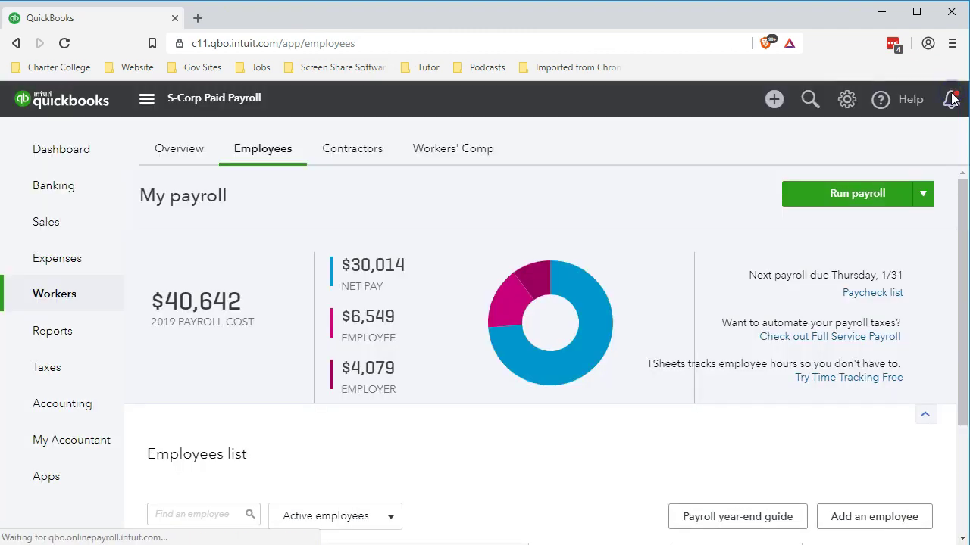
Open the Checking account's bank register from the Chart of Accounts
click(59, 405)
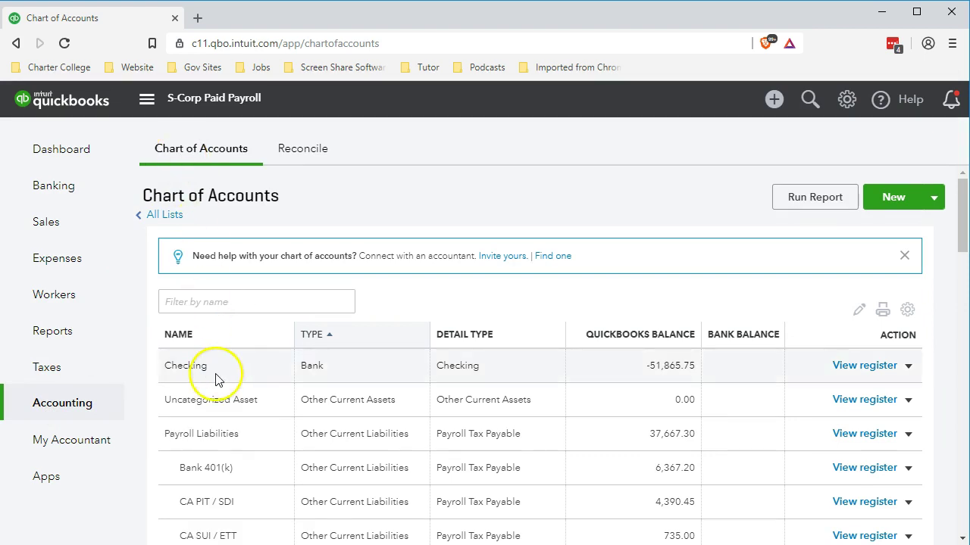
click(853, 366)
click(690, 401)
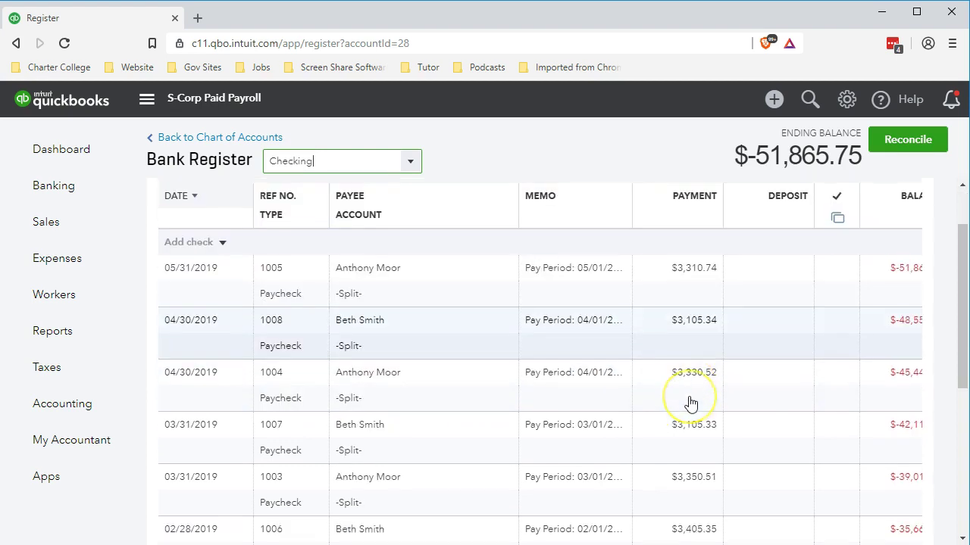
Find paycheck 1009 dated 01/31/2019 in the Checking register and open its full details
scroll(691, 404, down, 5)
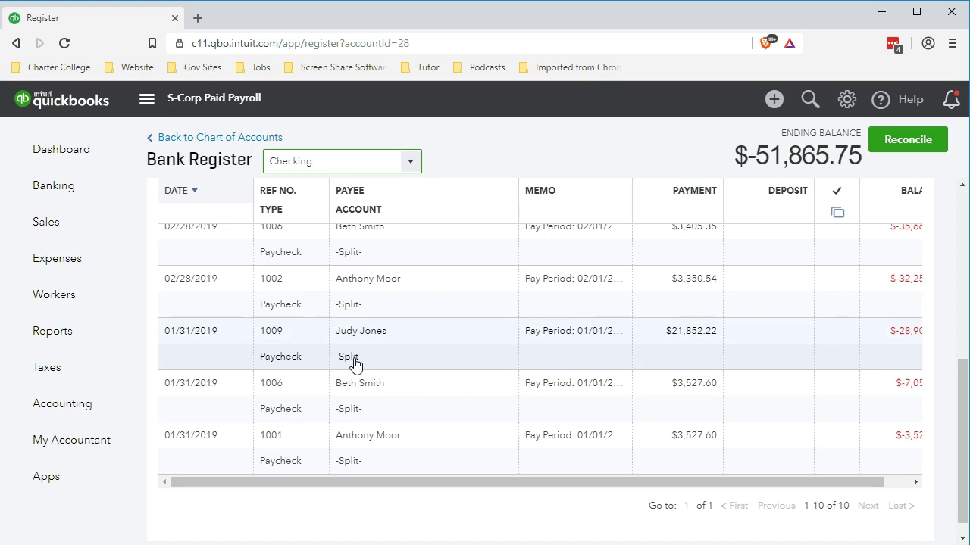
click(354, 364)
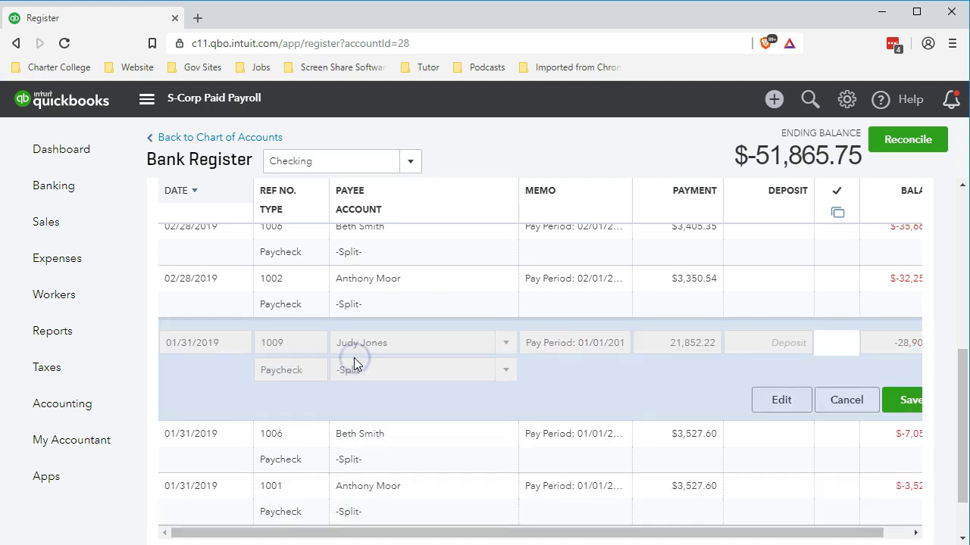
click(774, 401)
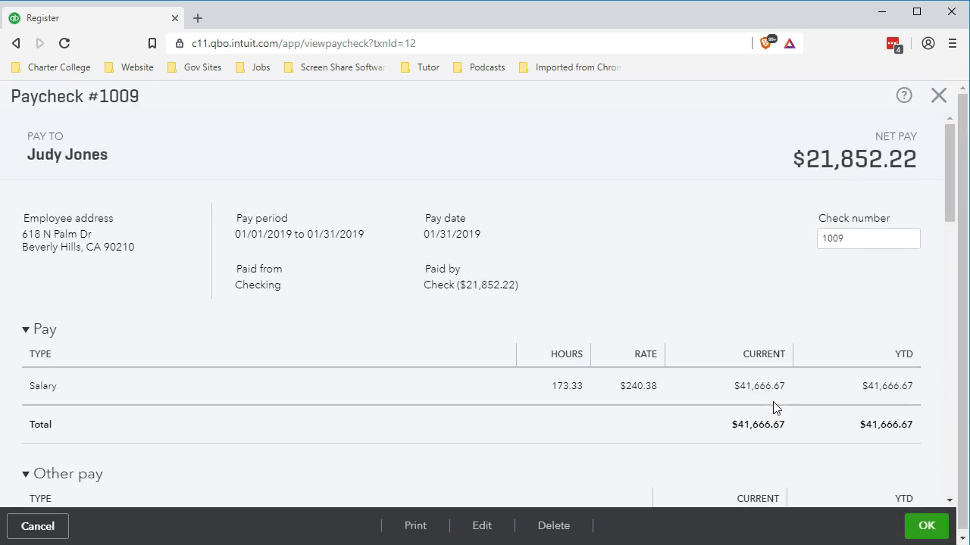
Examine the S-Corp Owners Health Insurance under other pay and the employee taxes on paycheck 1009
click(626, 386)
scroll(605, 370, down, 2)
scroll(605, 370, down, 4)
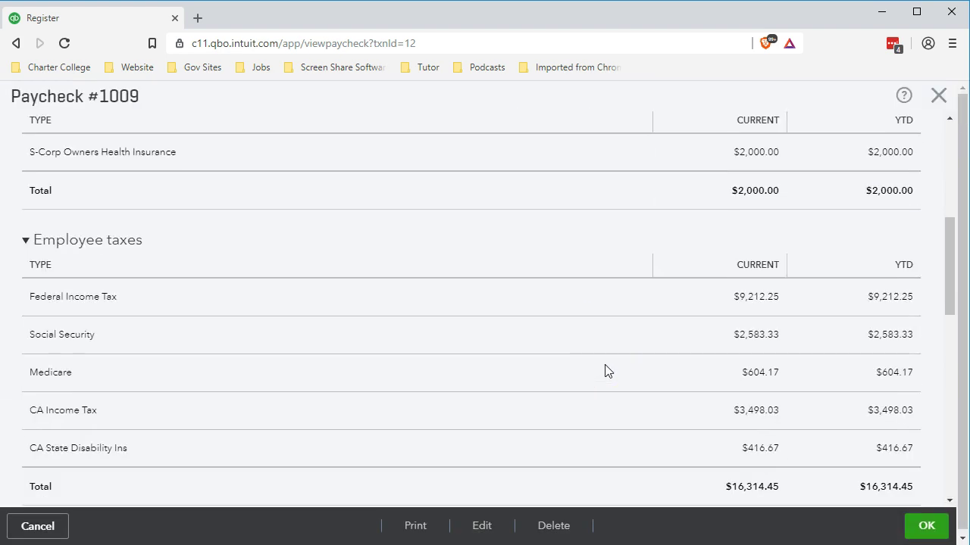